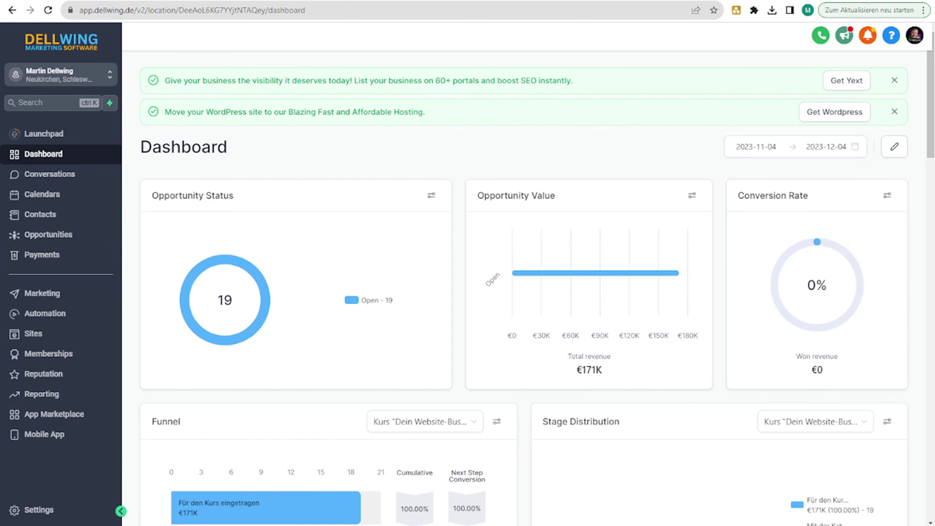
Go to Settings › Email Services, where LeadConnector Email System is the default SMTP provider.
{"action": "left_click", "coordinate": [37, 512]}
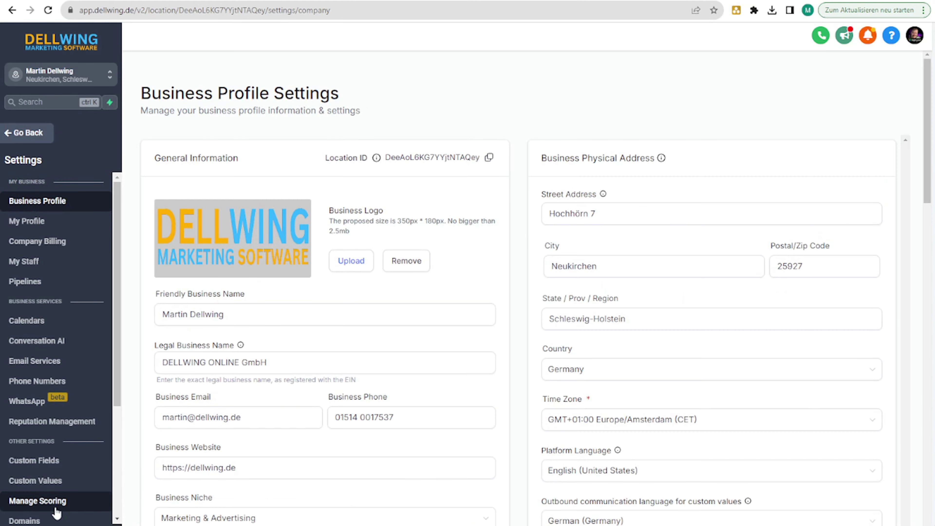
{"action": "left_click", "coordinate": [22, 362]}
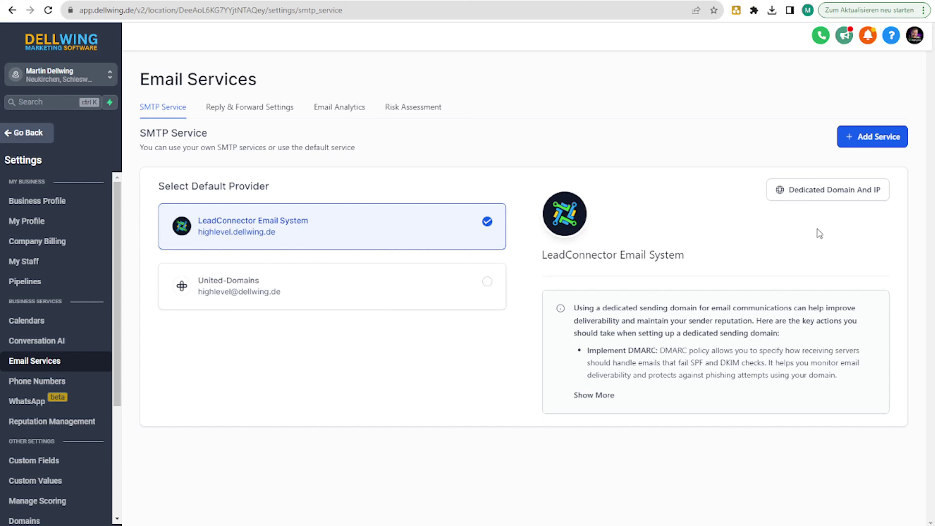
Open the Dedicated Domain And IP page listing highlevel.dellwing.de and oneonone.dellwing.de.
{"action": "left_click", "coordinate": [813, 193]}
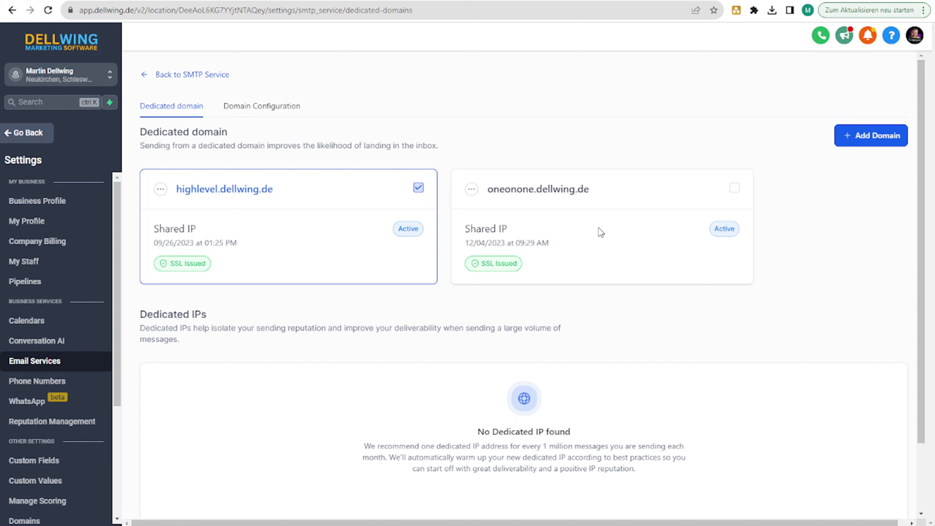
Add and verify the domain workflow.dellwing.de, then continue to its required DNS records.
{"action": "left_click", "coordinate": [863, 142]}
{"action": "left_click", "coordinate": [419, 186]}
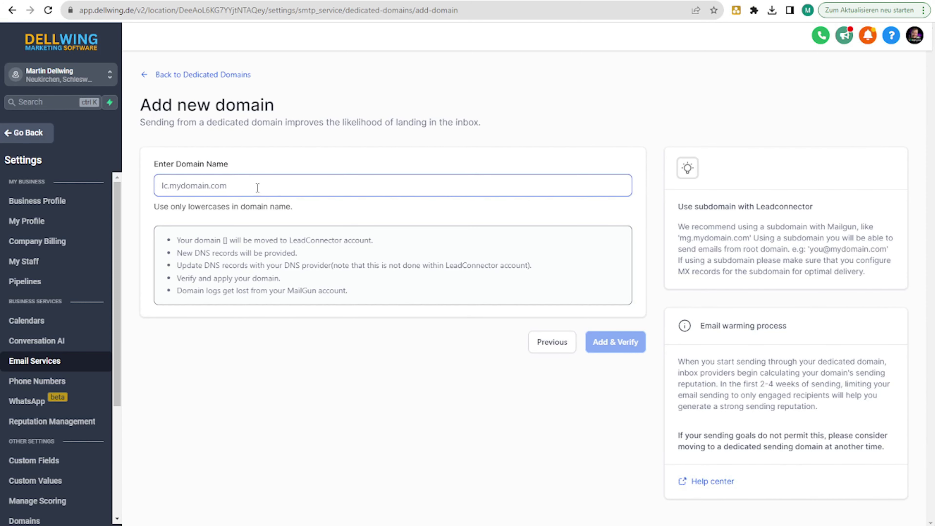
{"action": "type", "text": "workf"}
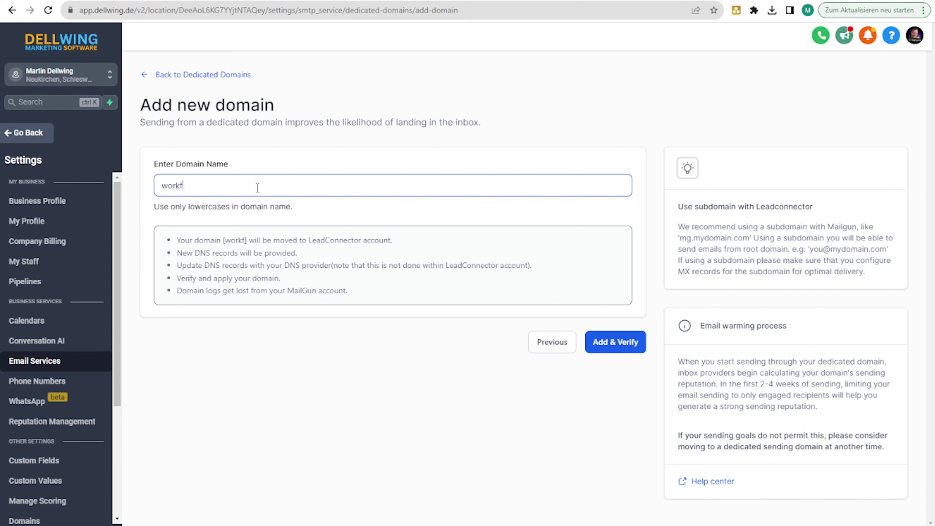
{"action": "type", "text": "low.dellwing.de"}
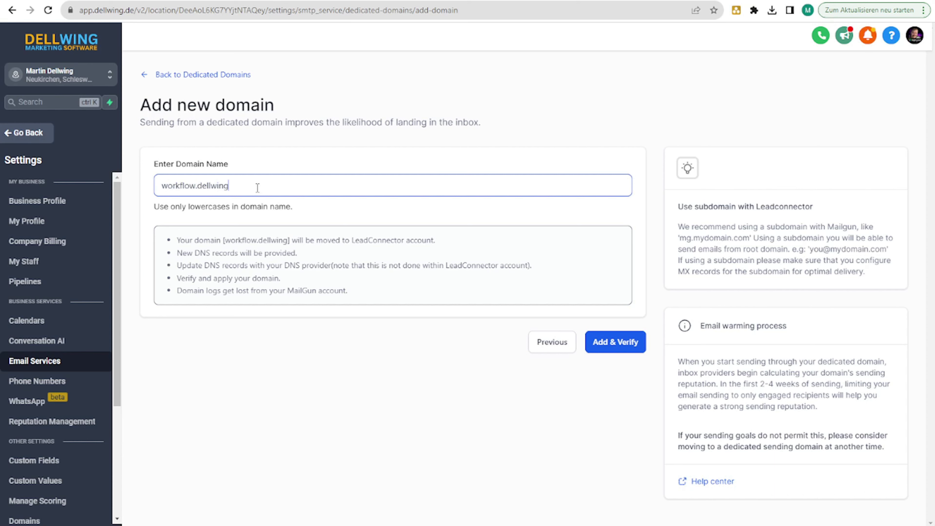
{"action": "left_click", "coordinate": [612, 341]}
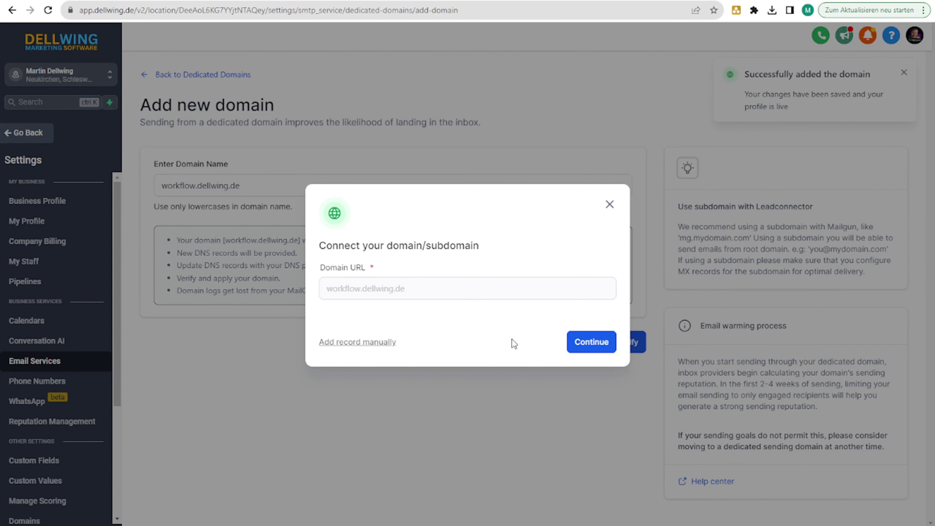
{"action": "left_click", "coordinate": [578, 344]}
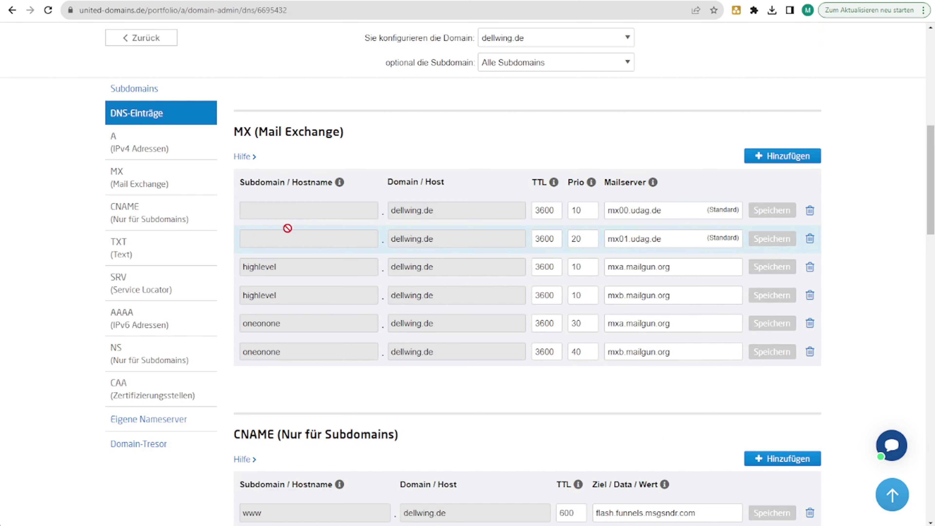
Save a TXT record krs._domainkey.workflow holding the copied DKIM key.
{"action": "scroll", "coordinate": [255, 299], "scroll_direction": "down", "scroll_amount": 3}
{"action": "scroll", "coordinate": [256, 299], "scroll_direction": "down", "scroll_amount": 10}
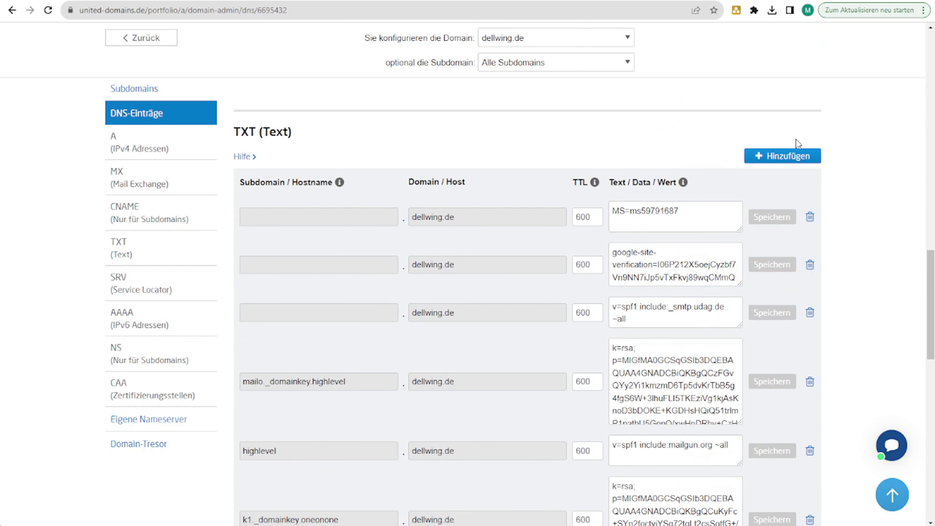
{"action": "left_click", "coordinate": [788, 158]}
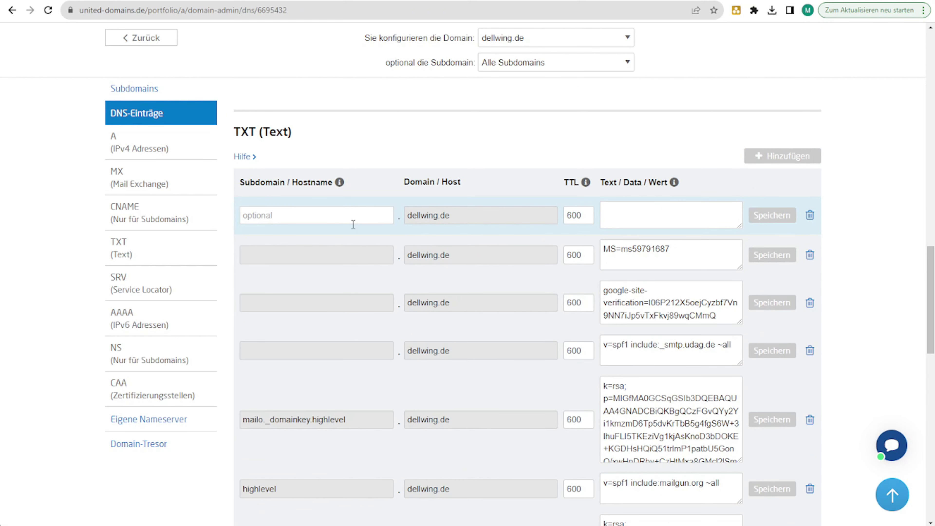
{"action": "left_click", "coordinate": [342, 218]}
{"action": "type", "text": "krs._domainkey.workflow.dellwing.de"}
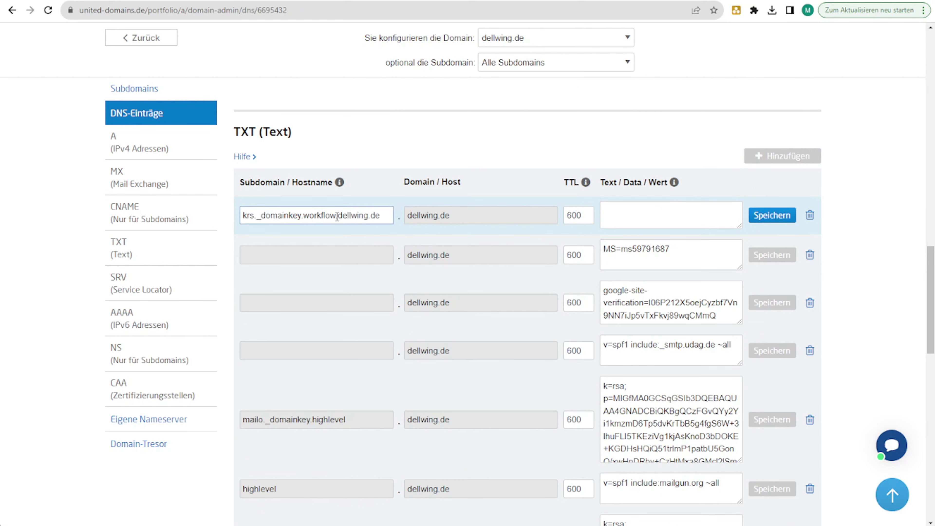
{"action": "left_click_drag", "start_coordinate": [336, 217], "coordinate": [393, 217]}
{"action": "key", "text": "BackSpace"}
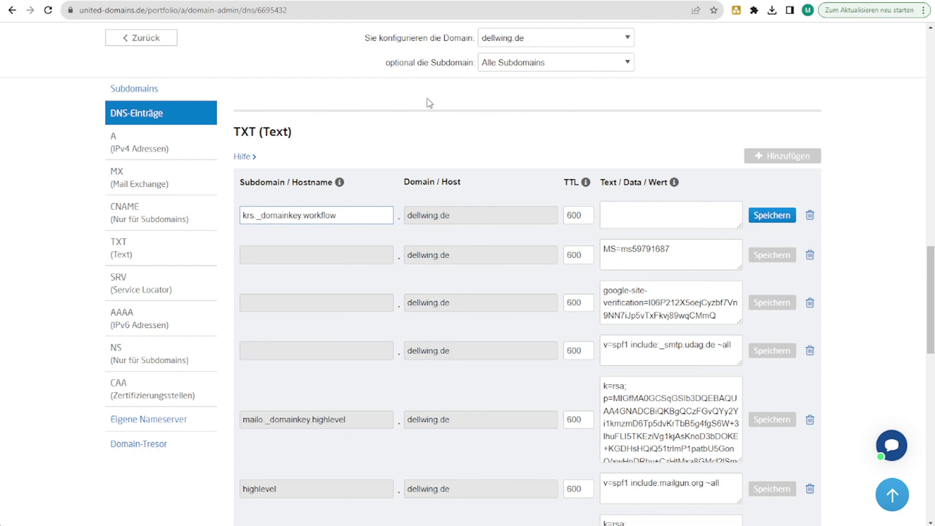
{"action": "key", "text": "ctrl+Tab"}
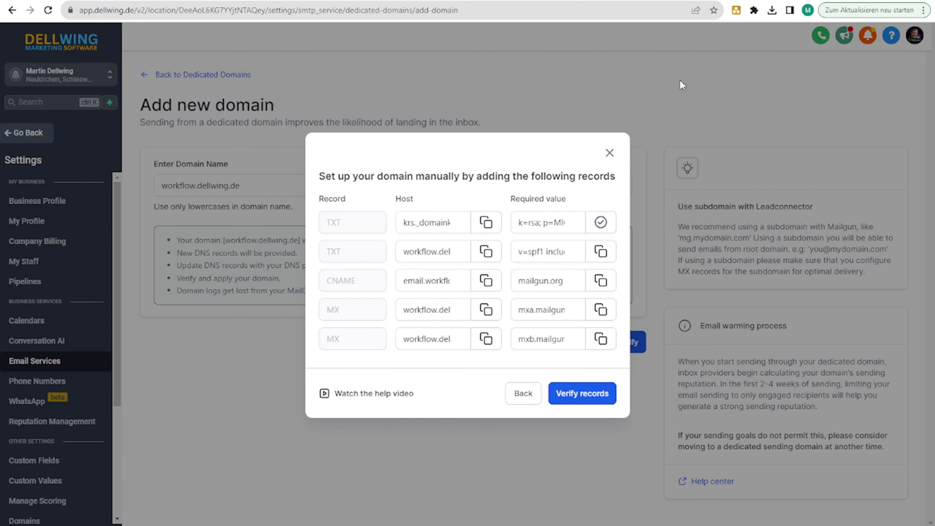
{"action": "key", "text": "ctrl+Tab"}
{"action": "left_click", "coordinate": [699, 214]}
{"action": "key", "text": "ctrl+v"}
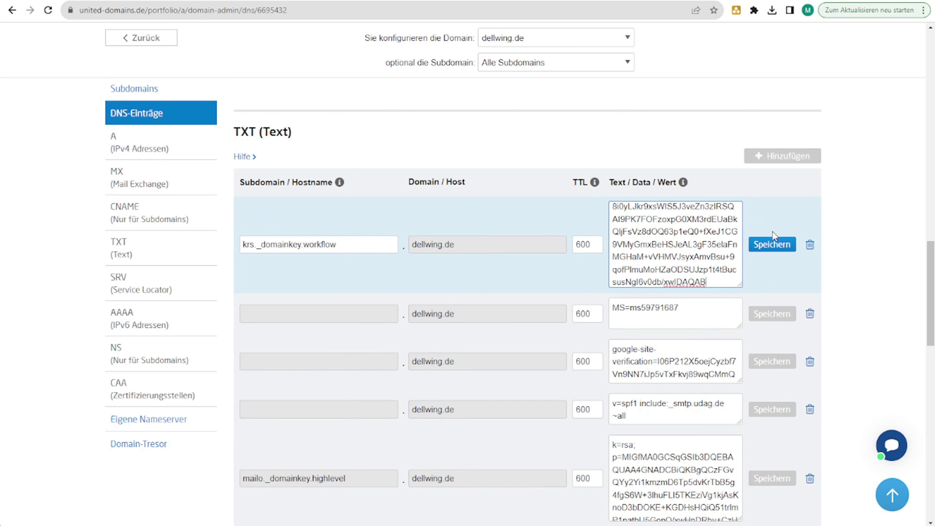
{"action": "left_click", "coordinate": [771, 244]}
Save a TXT record workflow with the SPF value v=spf1 include:mailgun.org ~all.
{"action": "key", "text": "ctrl+Tab"}
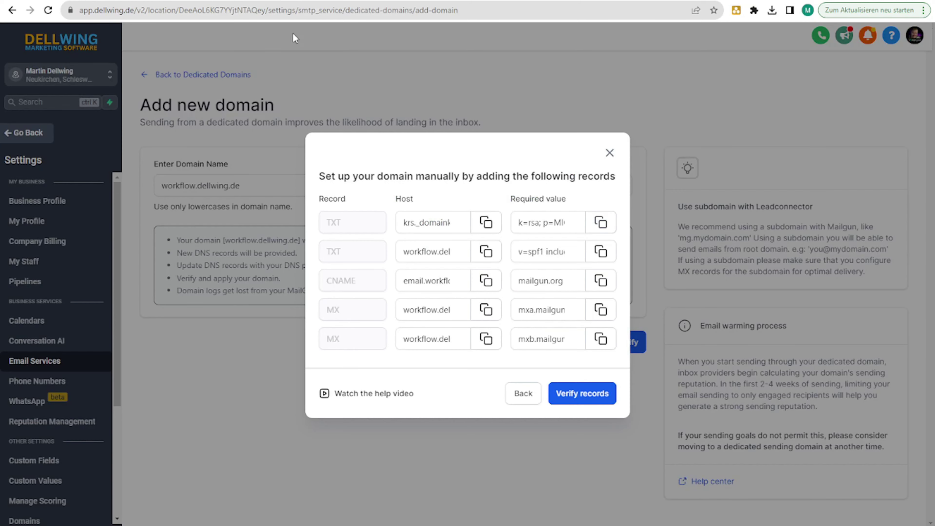
{"action": "left_click", "coordinate": [440, 254]}
{"action": "double_click", "coordinate": [420, 252]}
{"action": "key", "text": "ctrl+c"}
{"action": "key", "text": "ctrl+Tab"}
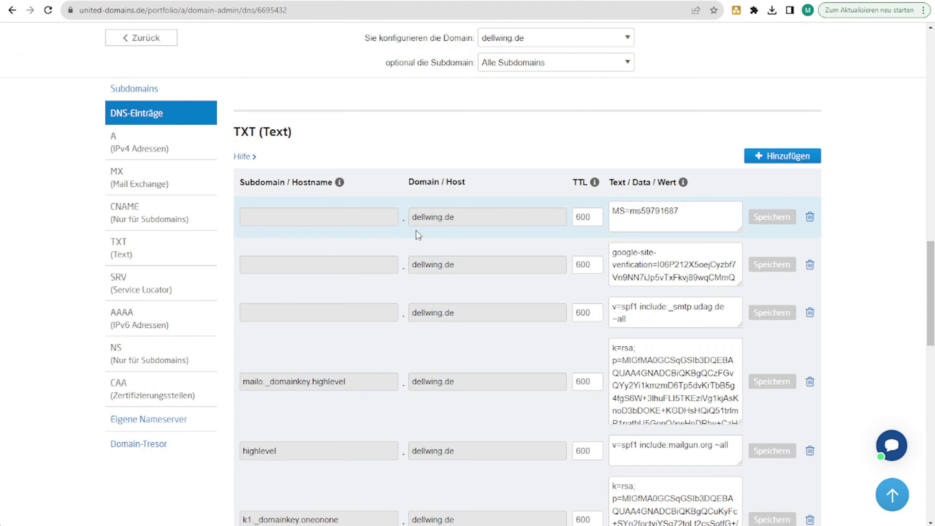
{"action": "left_click", "coordinate": [773, 157]}
{"action": "left_click", "coordinate": [354, 221]}
{"action": "key", "text": "ctrl+v"}
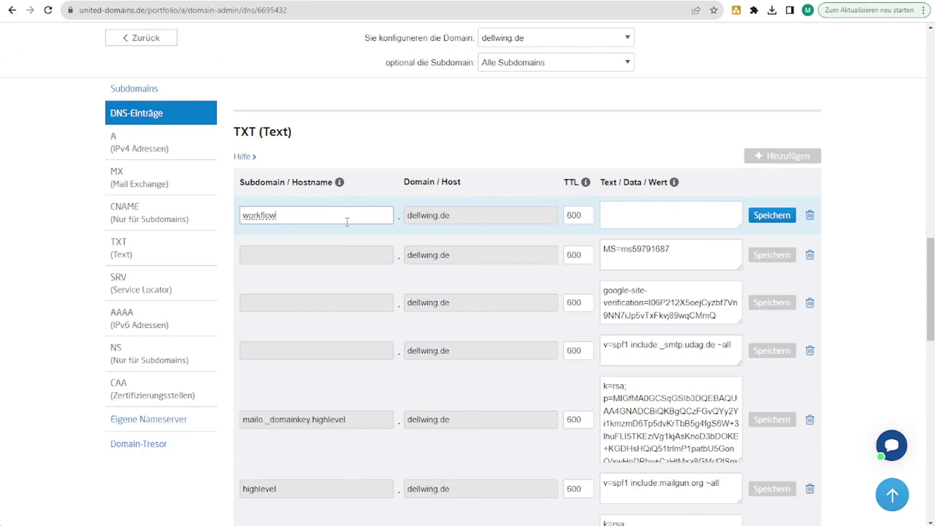
{"action": "key", "text": "ctrl+Tab"}
{"action": "left_click", "coordinate": [607, 258]}
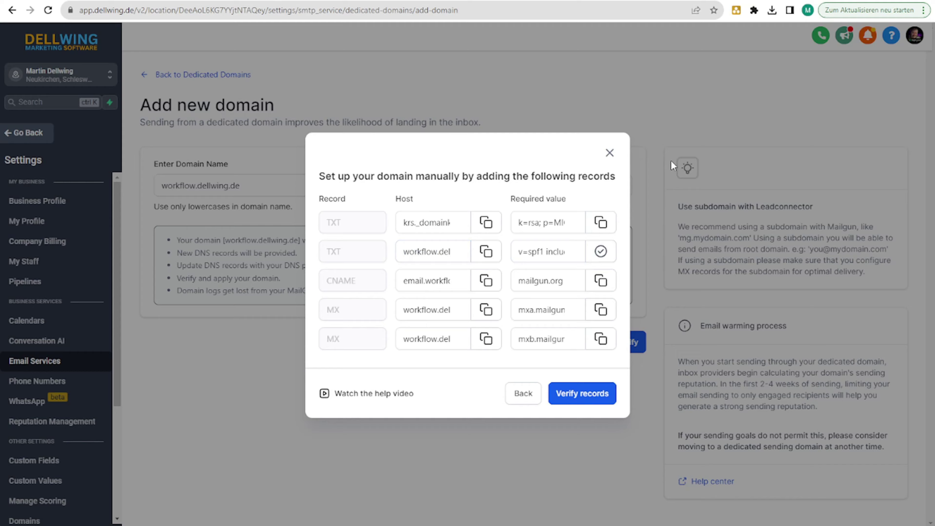
{"action": "key", "text": "ctrl+Tab"}
{"action": "left_click", "coordinate": [673, 214]}
{"action": "key", "text": "ctrl+v"}
{"action": "left_click", "coordinate": [770, 213]}
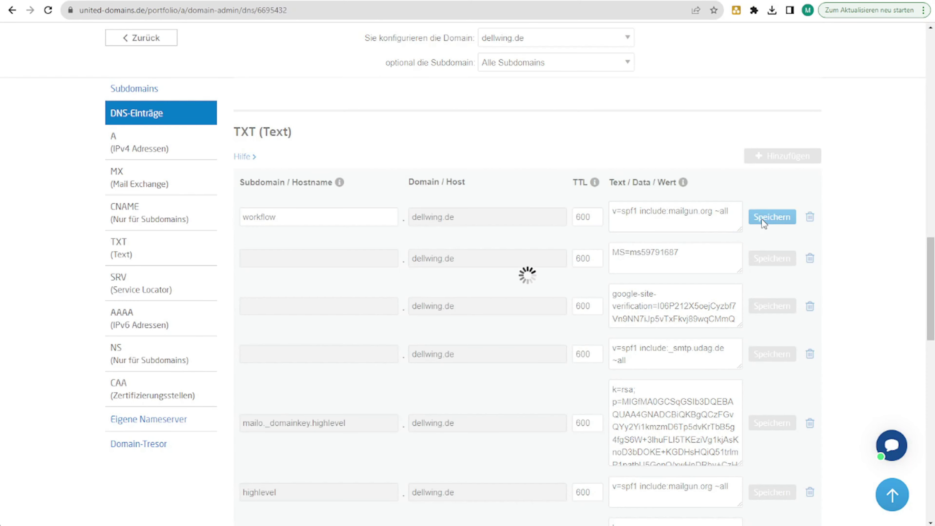
{"action": "key", "text": "ctrl+Tab"}
{"action": "left_click", "coordinate": [433, 286]}
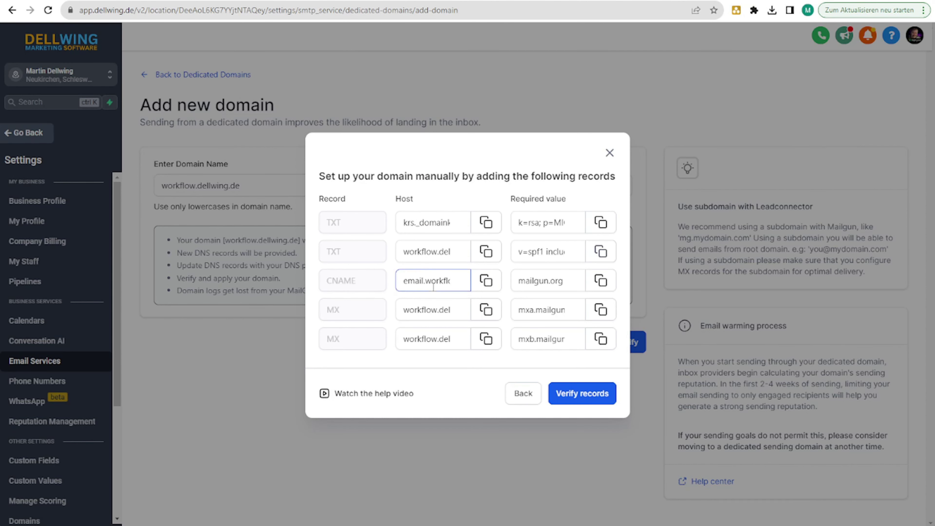
Create a new CNAME record on dellwing.de with hostname email.workflow.
{"action": "left_click", "coordinate": [486, 280]}
{"action": "key", "text": "ctrl+Tab"}
{"action": "left_click", "coordinate": [184, 217]}
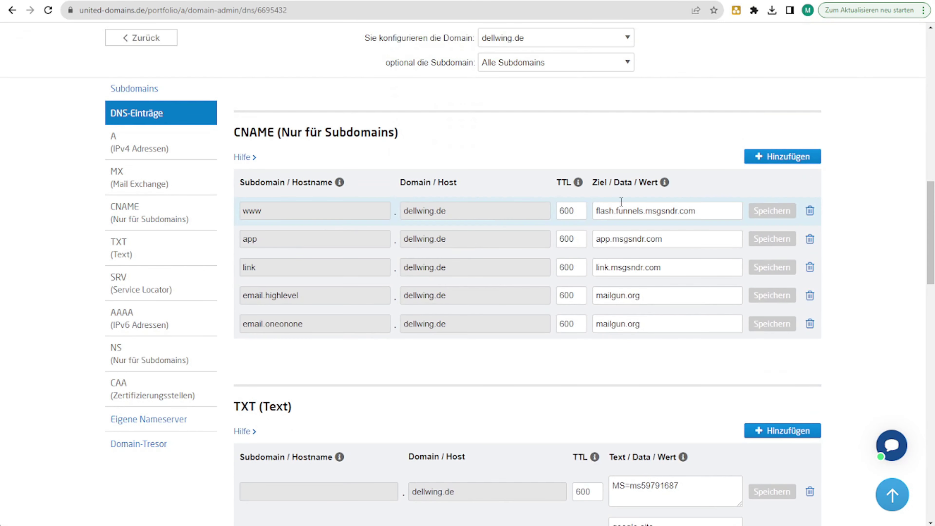
{"action": "left_click", "coordinate": [771, 158]}
{"action": "left_click", "coordinate": [333, 214]}
{"action": "key", "text": "ctrl+v"}
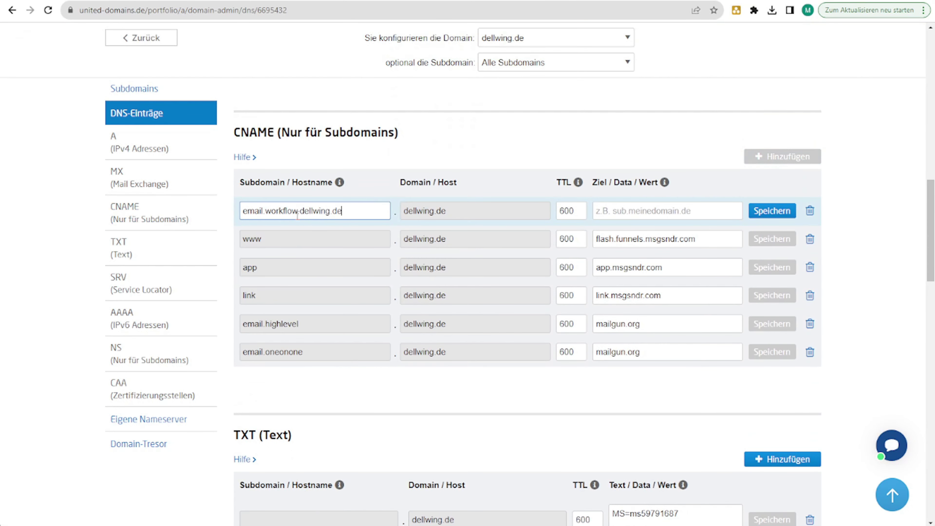
{"action": "left_click_drag", "start_coordinate": [298, 208], "coordinate": [359, 209]}
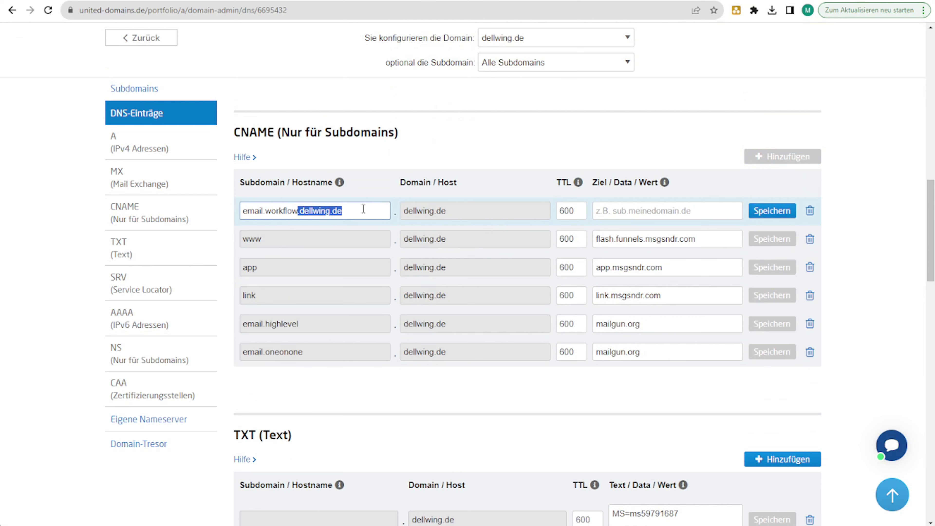
{"action": "key", "text": "BackSpace"}
{"action": "left_click", "coordinate": [280, 100]}
Point the email.workflow CNAME to mailgun.org and save it.
{"action": "left_click", "coordinate": [276, 3]}
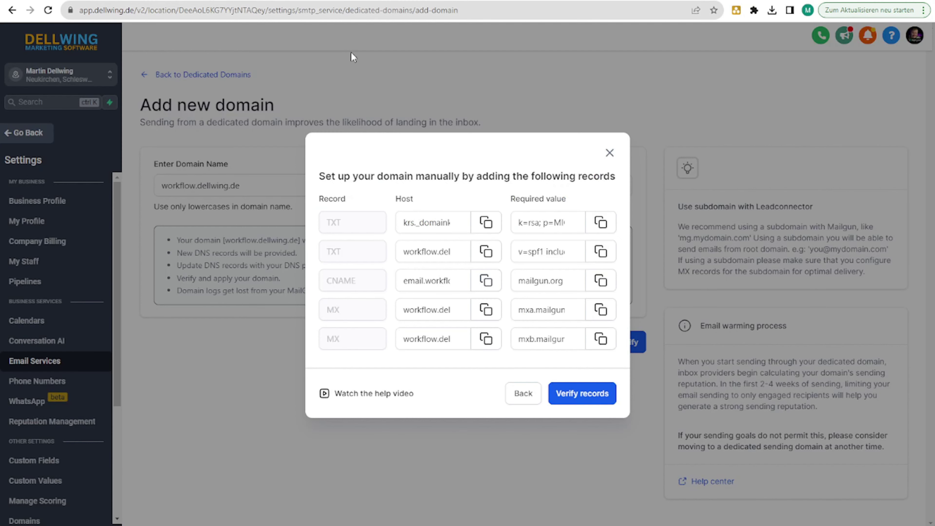
{"action": "left_click", "coordinate": [600, 280]}
{"action": "key", "text": "ctrl+shift+Tab"}
{"action": "left_click", "coordinate": [667, 211]}
{"action": "key", "text": "ctrl+v"}
{"action": "left_click", "coordinate": [772, 211]}
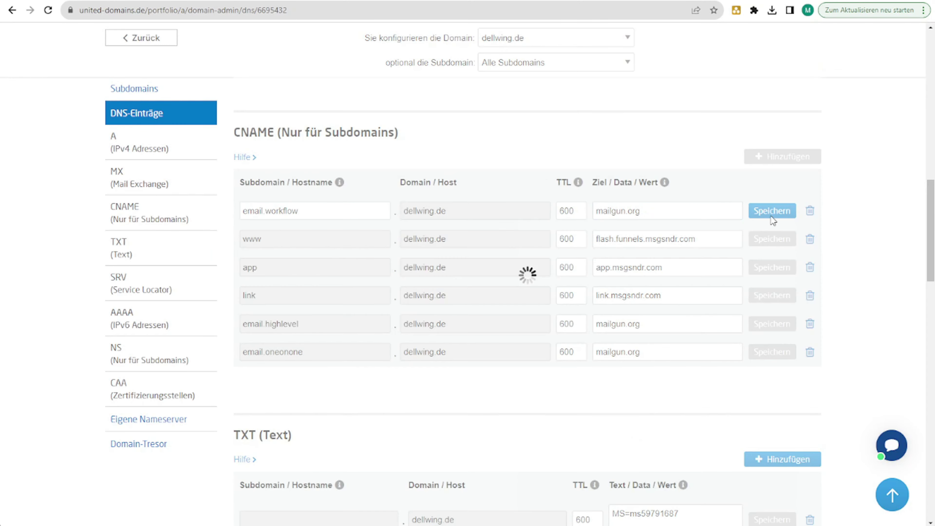
{"action": "left_click", "coordinate": [276, 4]}
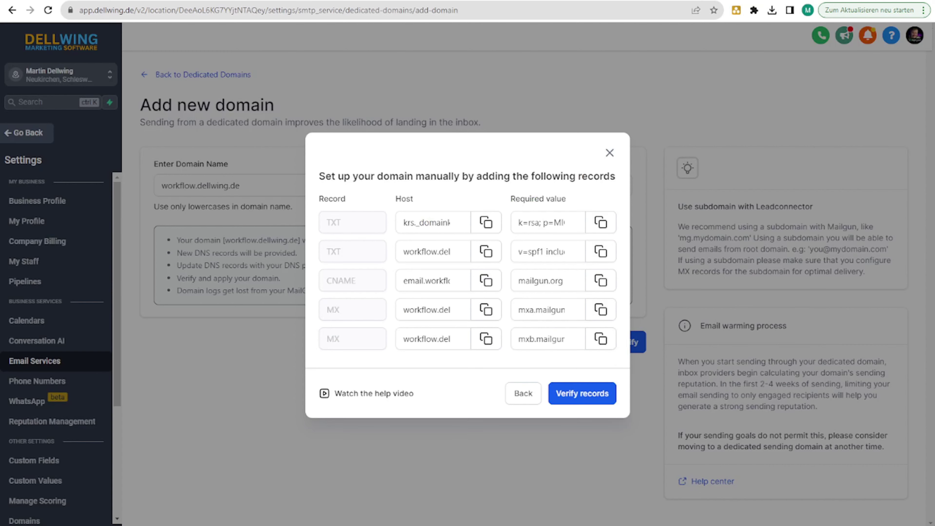
Create a new MX record on dellwing.de with hostname workflow.
{"action": "left_click", "coordinate": [478, 311]}
{"action": "key", "text": "ctrl+shift+Tab"}
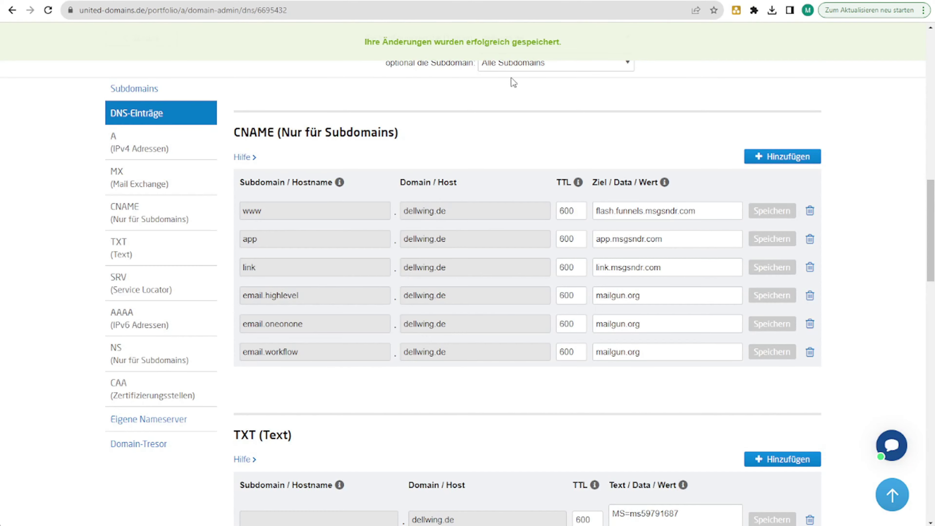
{"action": "left_click", "coordinate": [127, 180]}
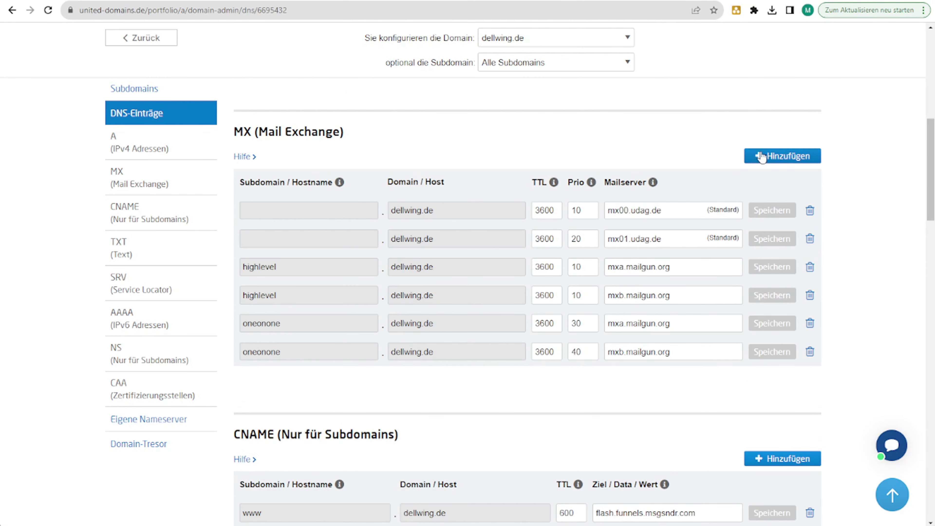
{"action": "left_click", "coordinate": [761, 156]}
{"action": "key", "text": "ctrl+v"}
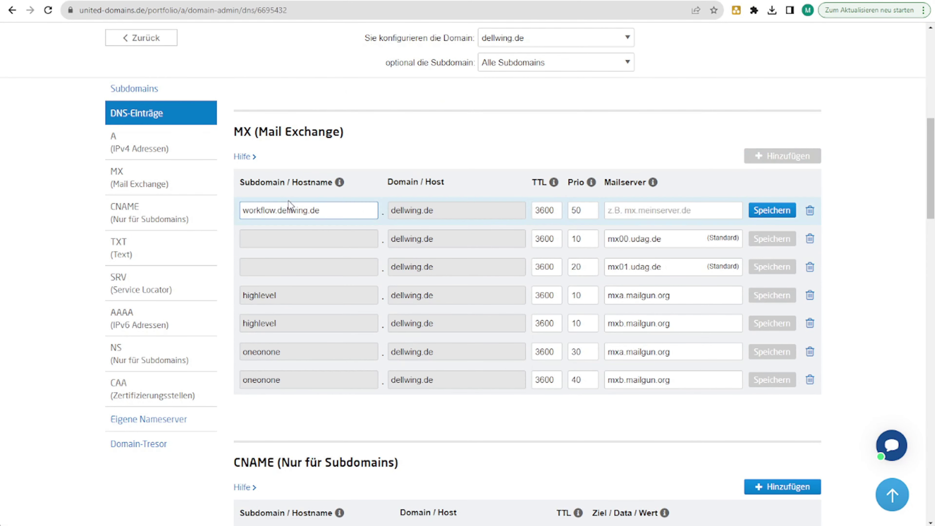
{"action": "left_click_drag", "start_coordinate": [276, 211], "coordinate": [358, 210]}
{"action": "key", "text": "BackSpace"}
Set the MX mail server to mxa.mailgun.org (priority 50) and save it.
{"action": "left_click", "coordinate": [293, 4]}
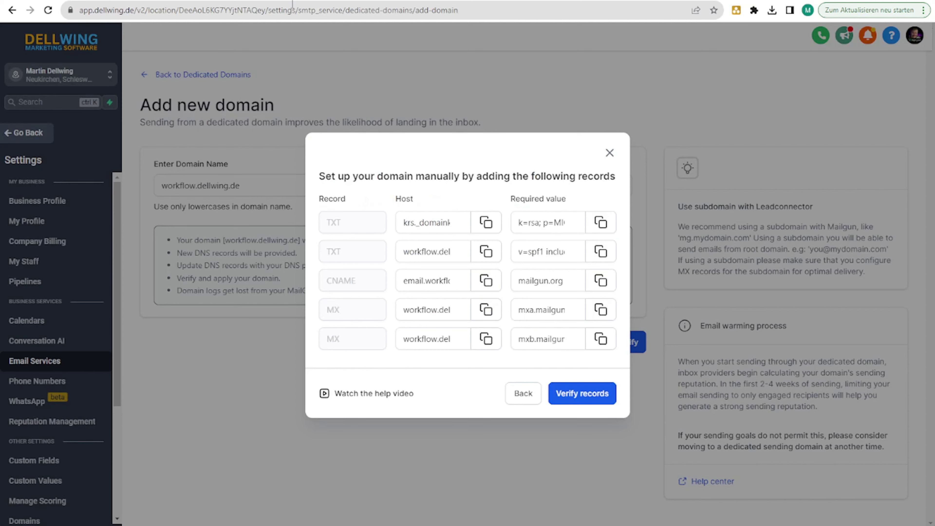
{"action": "left_click", "coordinate": [600, 309]}
{"action": "left_click", "coordinate": [781, 2]}
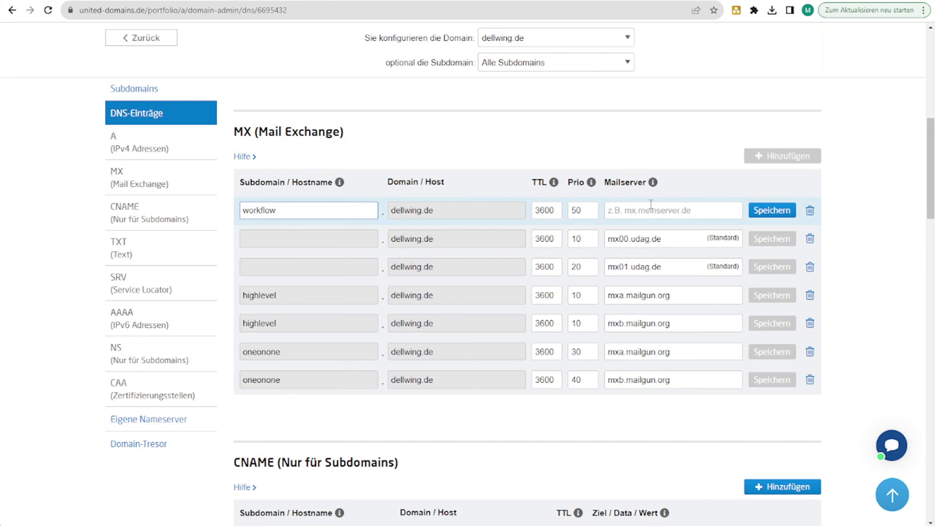
{"action": "left_click", "coordinate": [653, 210]}
{"action": "key", "text": "ctrl+v"}
{"action": "left_click", "coordinate": [772, 210]}
Copy the second MX record's host, workflow, from the Dellwing records dialog.
{"action": "left_click", "coordinate": [293, 4]}
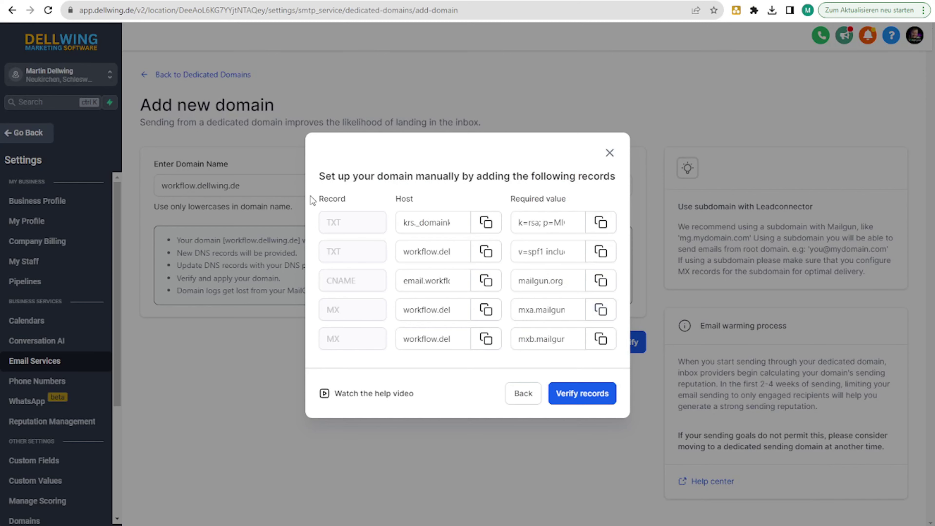
{"action": "left_click", "coordinate": [486, 338]}
{"action": "left_click", "coordinate": [415, 337]}
{"action": "double_click", "coordinate": [419, 338]}
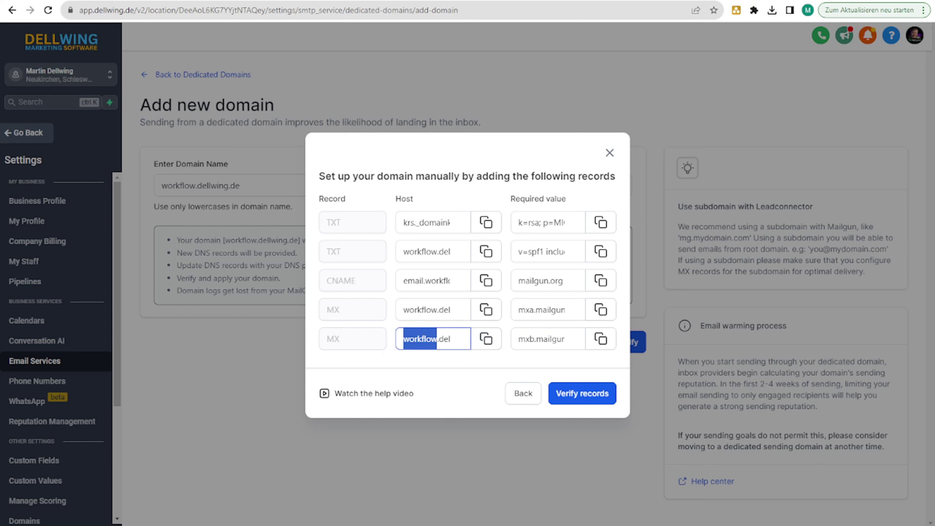
{"action": "left_click", "coordinate": [729, 2]}
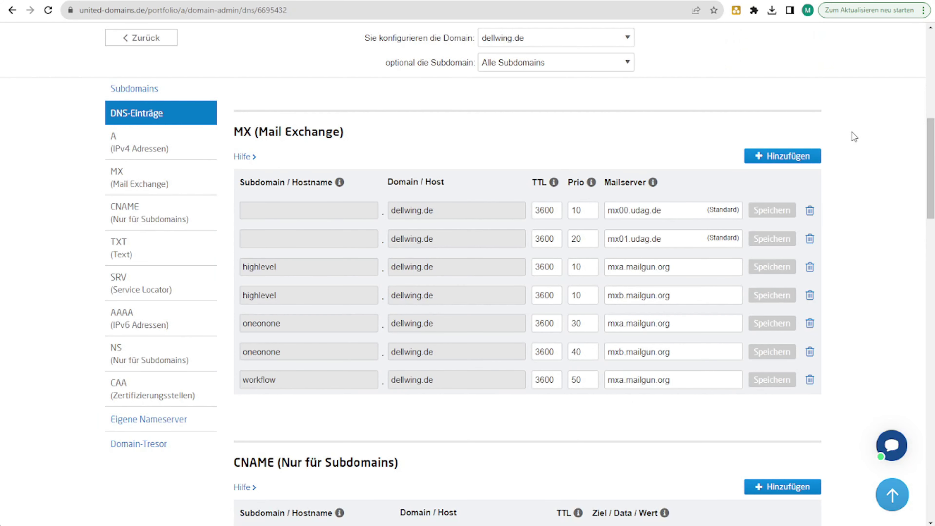
Create another MX record: hostname workflow, mail server mxb.mailgun.org, priority 60.
{"action": "left_click", "coordinate": [812, 154]}
{"action": "left_click", "coordinate": [351, 215]}
{"action": "key", "text": "ctrl+v"}
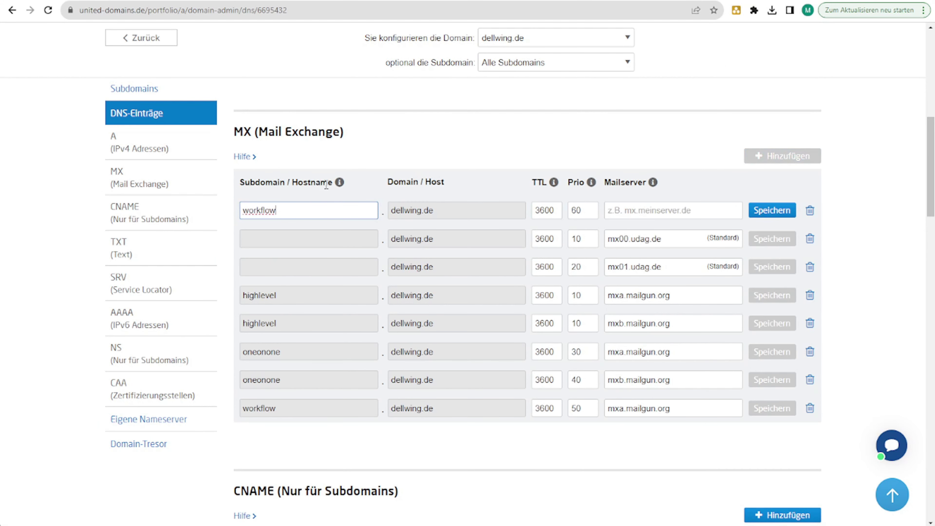
{"action": "left_click", "coordinate": [270, 3]}
{"action": "left_click", "coordinate": [599, 340]}
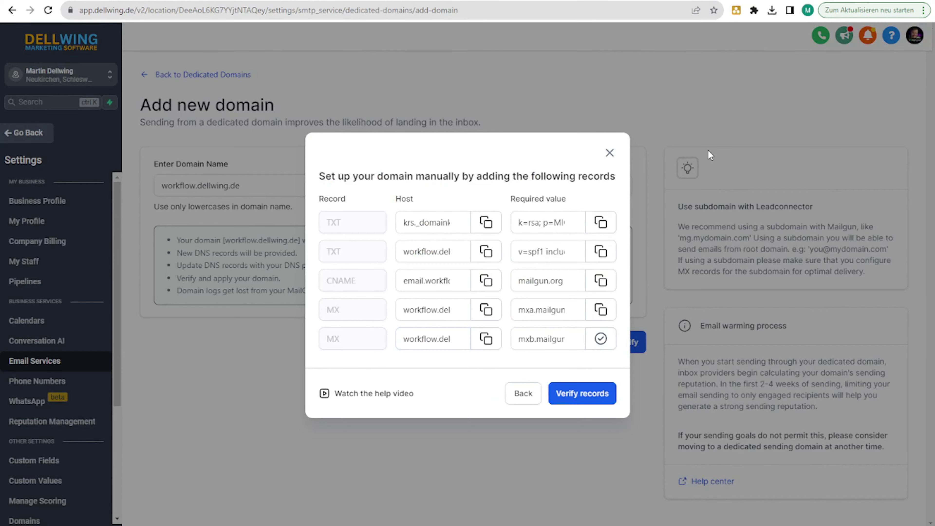
{"action": "left_click", "coordinate": [738, 11]}
{"action": "left_click", "coordinate": [709, 209]}
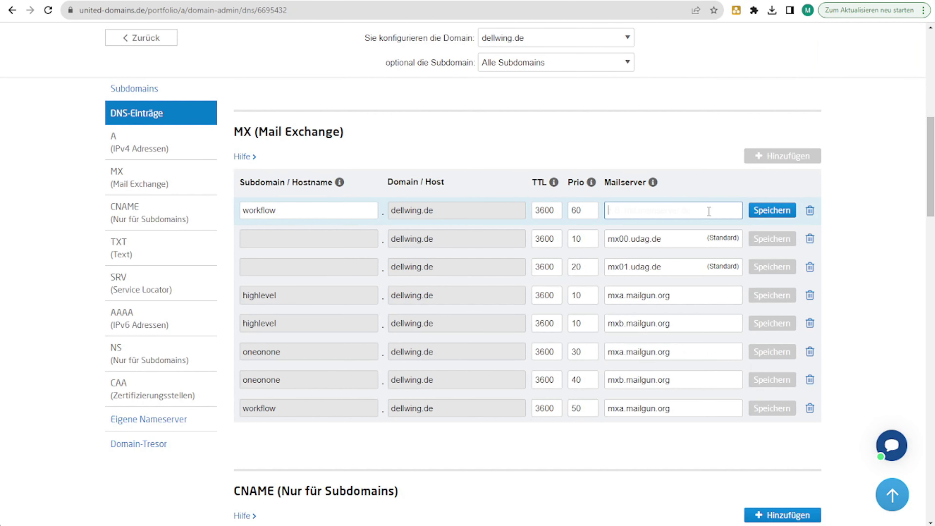
{"action": "key", "text": "ctrl+v"}
{"action": "left_click", "coordinate": [780, 212]}
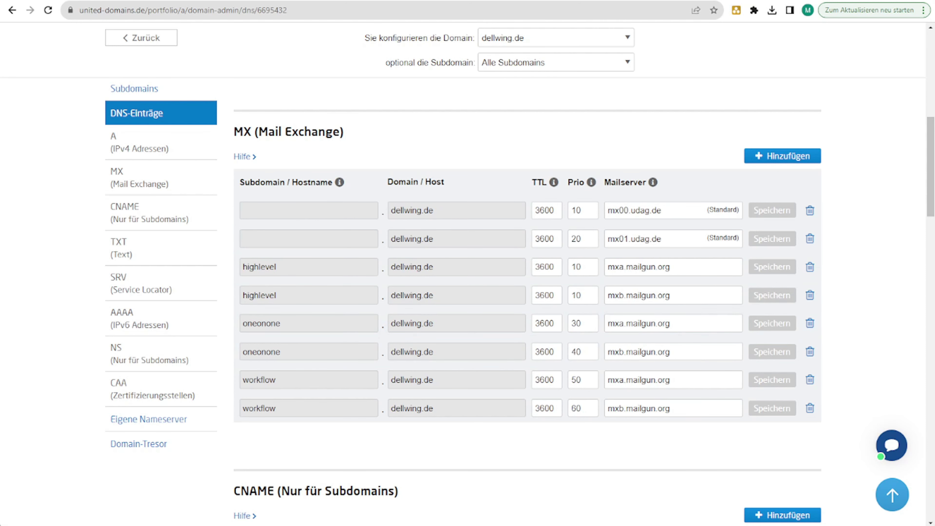
{"action": "key", "text": "ctrl+Tab"}
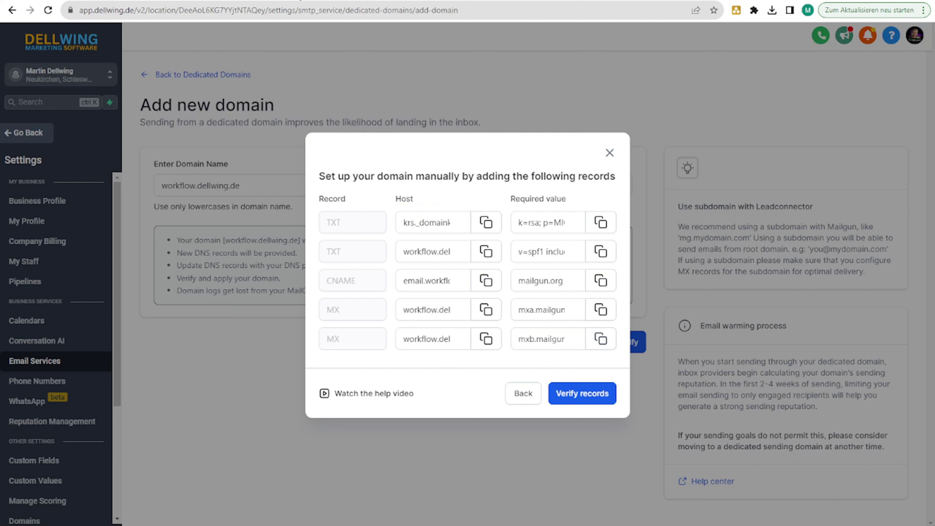
Run Verify records for workflow.dellwing.de and review the record status table.
{"action": "left_click", "coordinate": [596, 404]}
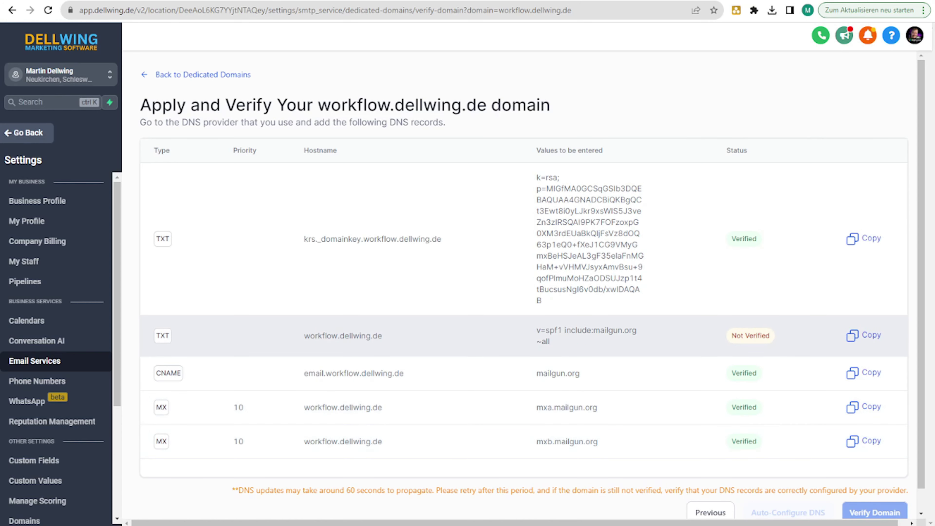
{"action": "scroll", "coordinate": [531, 285], "scroll_direction": "down", "scroll_amount": 1}
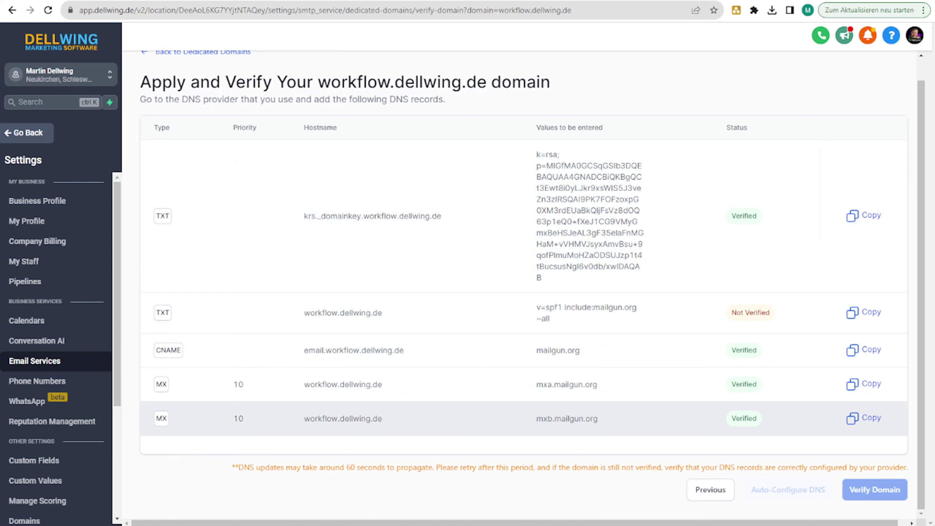
{"action": "scroll", "coordinate": [531, 324], "scroll_direction": "up", "scroll_amount": 1}
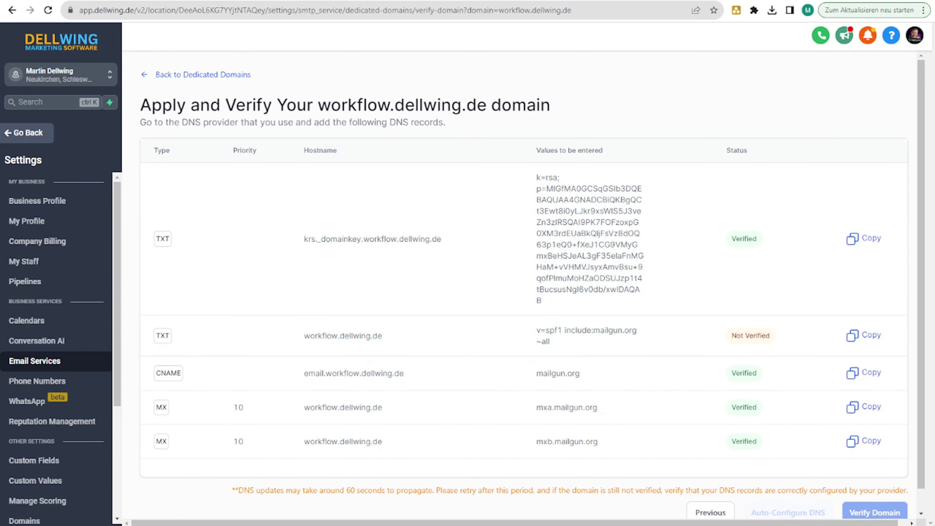
{"action": "scroll", "coordinate": [591, 289], "scroll_direction": "down", "scroll_amount": 1}
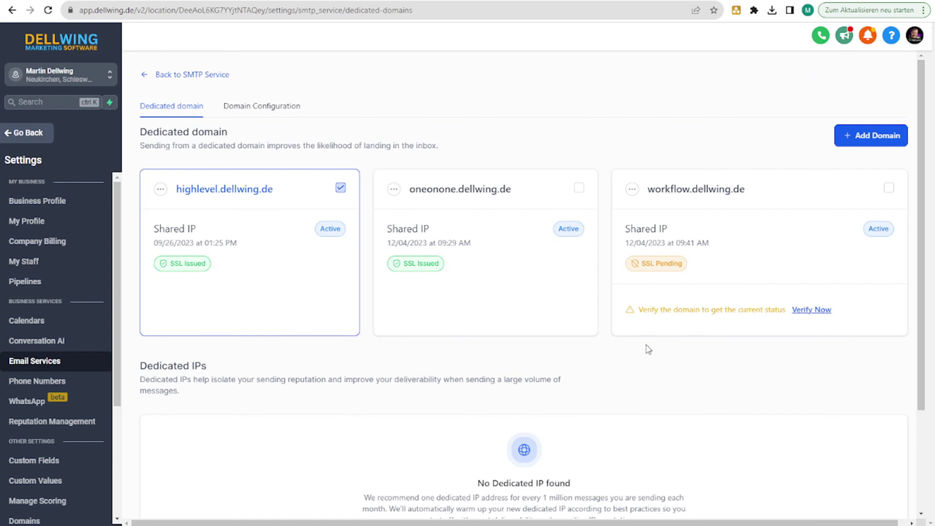
Run Verify Now and Verify Domain for workflow.dellwing.de until its SSL is issued.
{"action": "left_click", "coordinate": [813, 310]}
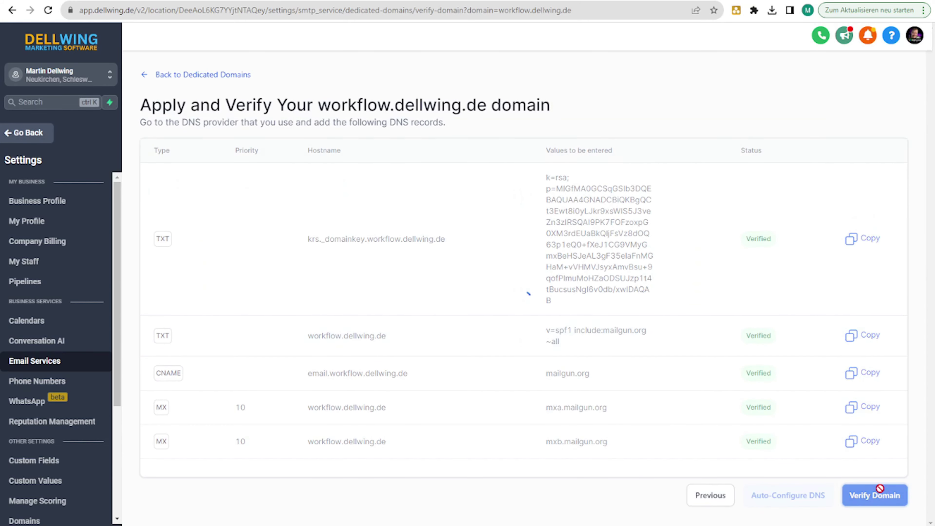
{"action": "left_click", "coordinate": [876, 494]}
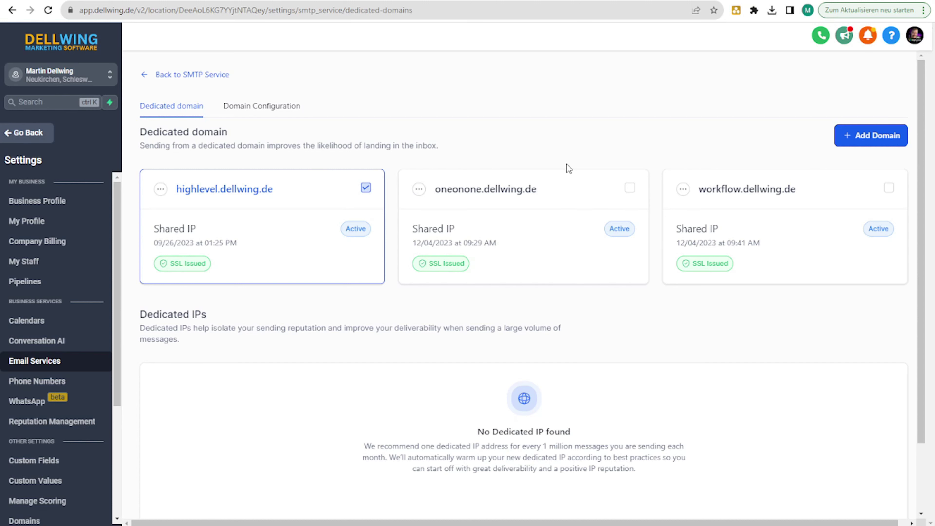
In Domain Configuration, choose oneonone.dellwing.de for One-One Conversation and workflow.dellwing.de for Workflow.
{"action": "left_click", "coordinate": [264, 107]}
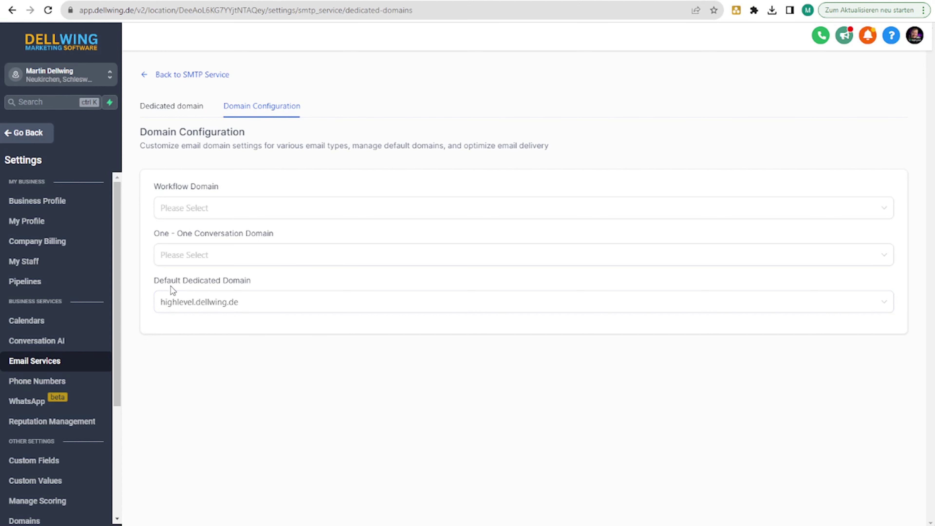
{"action": "left_click_drag", "start_coordinate": [157, 281], "coordinate": [309, 291]}
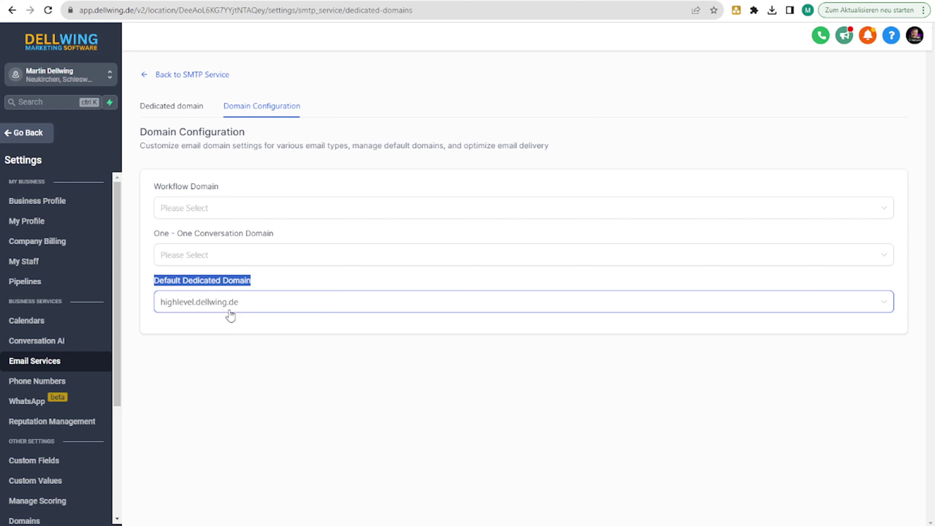
{"action": "left_click", "coordinate": [201, 256]}
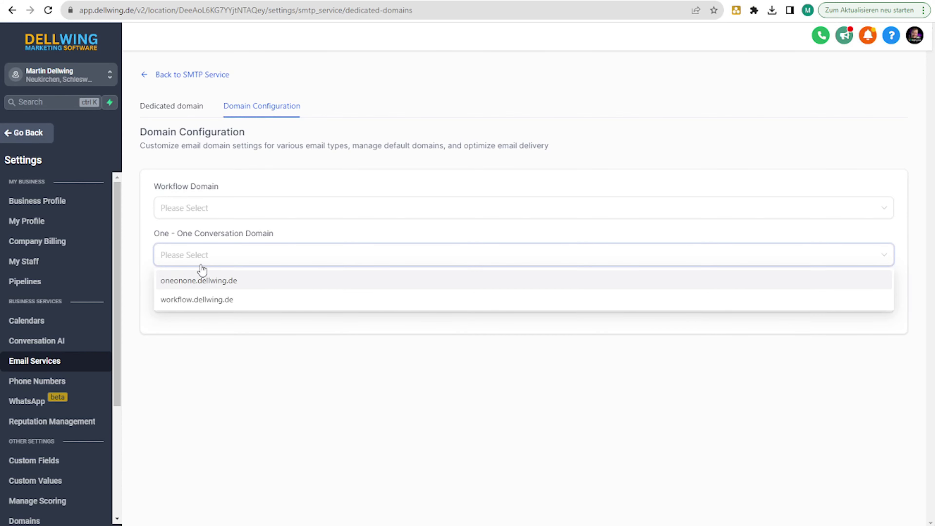
{"action": "left_click", "coordinate": [202, 280]}
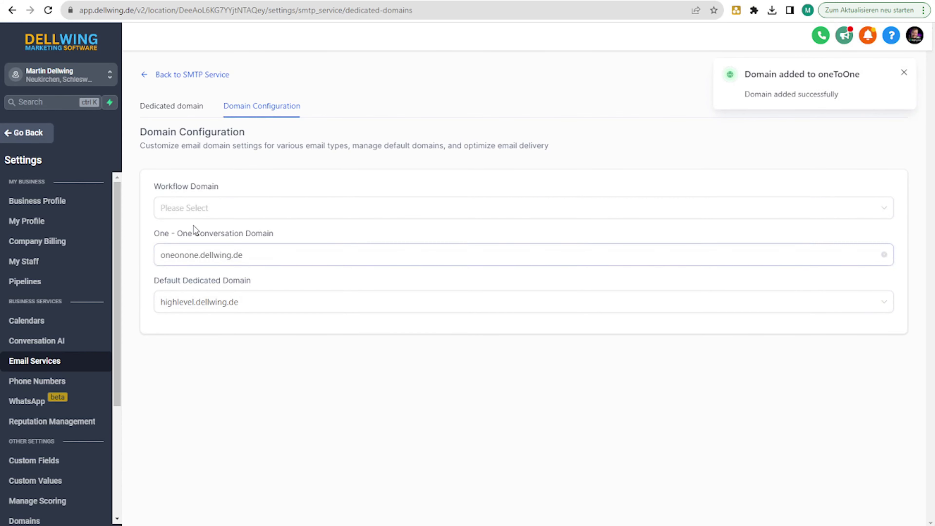
{"action": "left_click", "coordinate": [196, 217]}
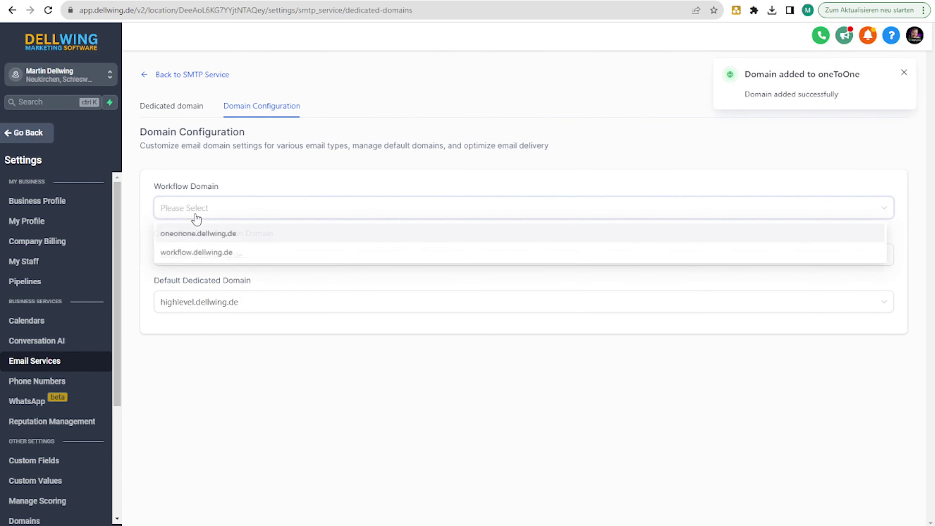
{"action": "left_click", "coordinate": [202, 252]}
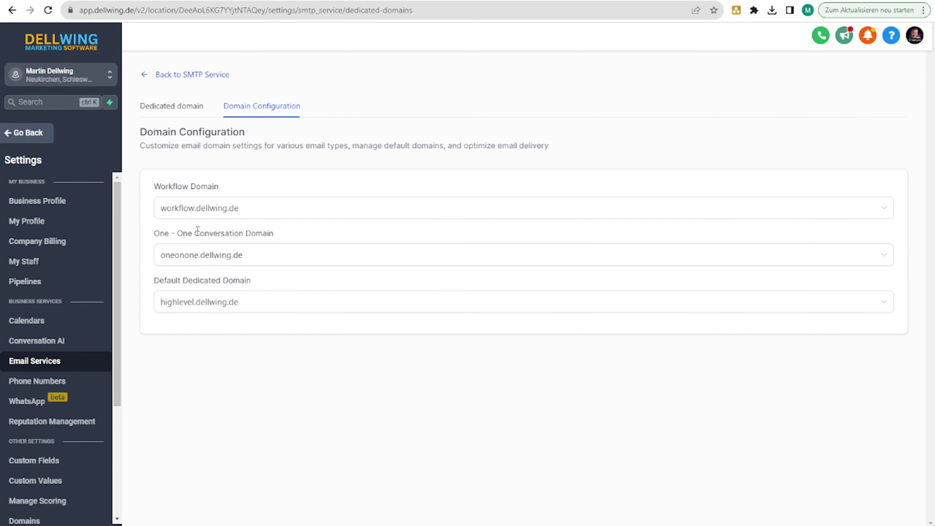